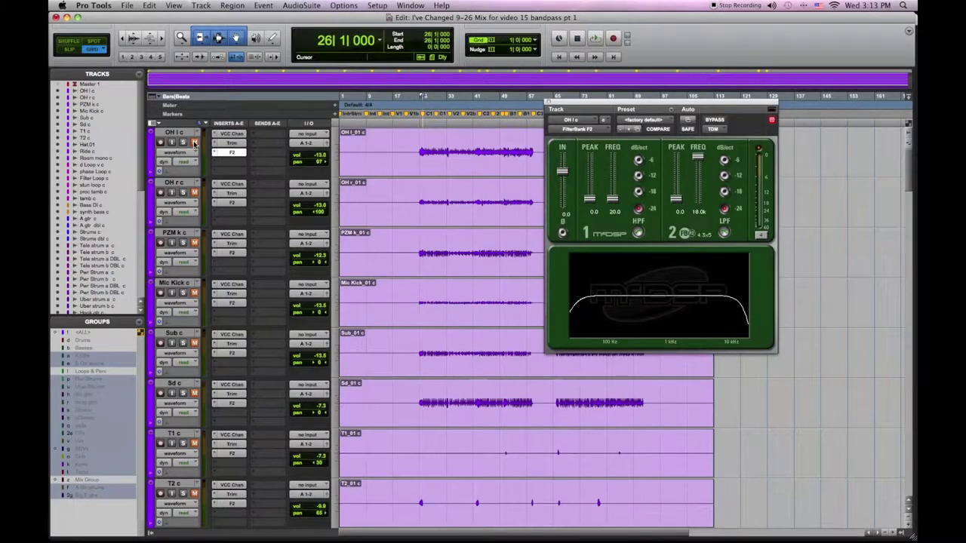
Step: Set OH l c's FilterBank F2 to high-pass 58.7 Hz and low-pass 18.2 kHz during playback
left_click_drag(614, 200, 614, 194)
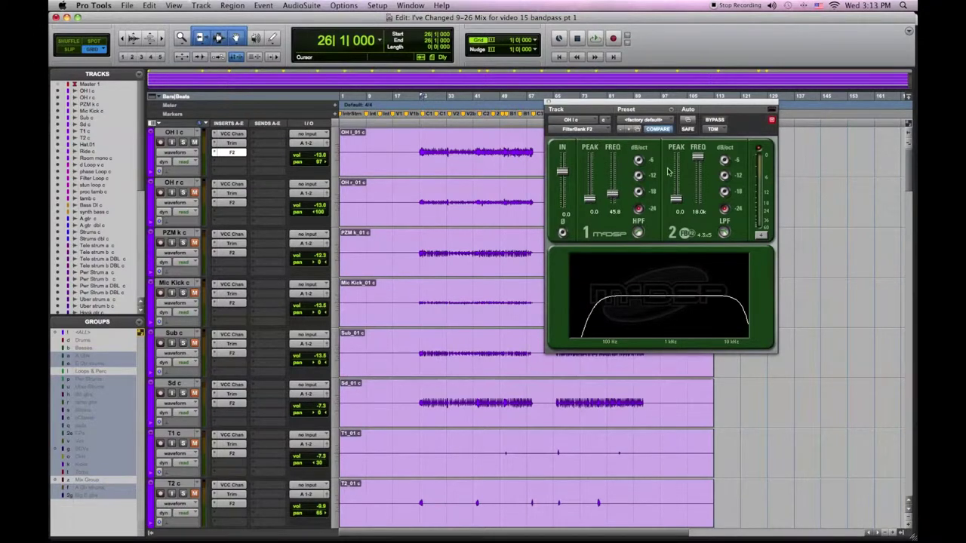
left_click_drag(700, 161, 697, 163)
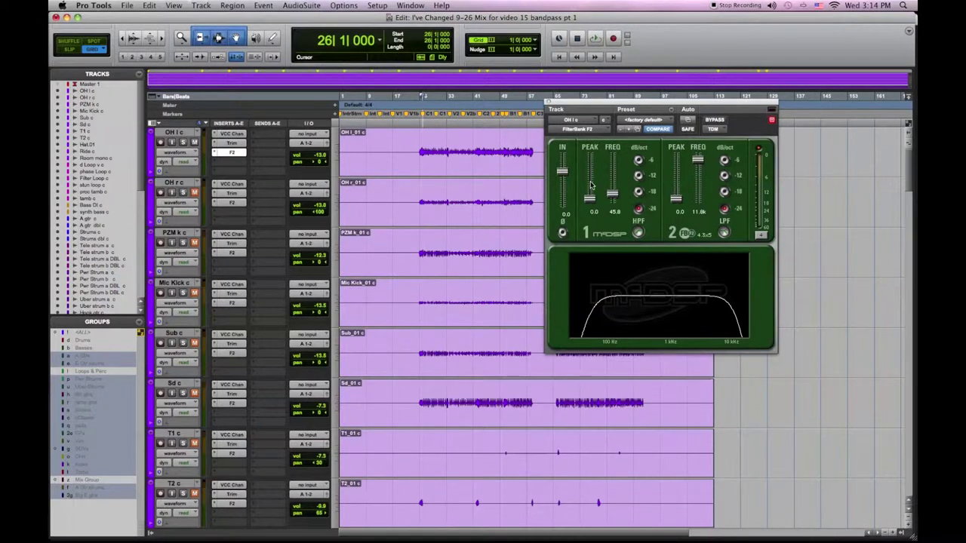
key("space")
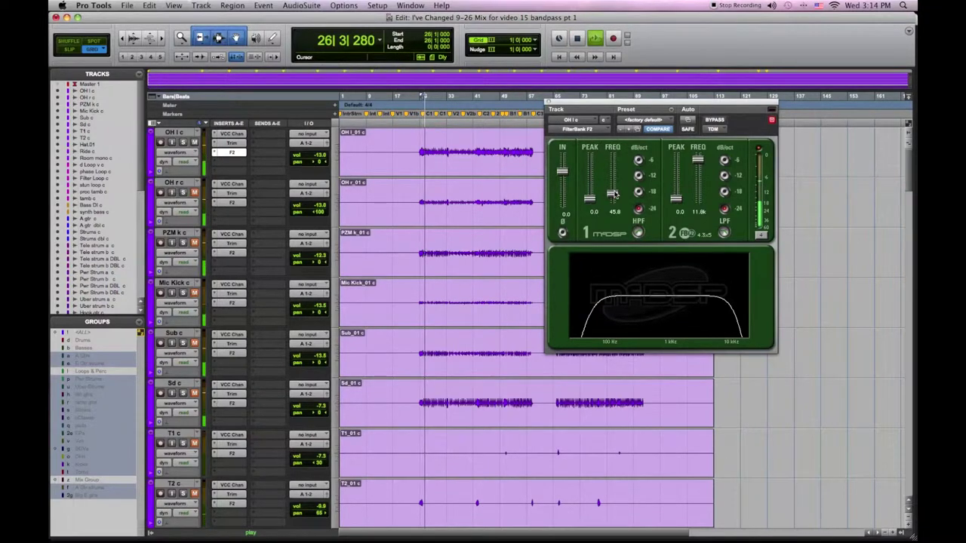
mouse_move(614, 194)
left_mouse_down()
mouse_move(613, 182)
mouse_move(612, 191)
left_mouse_up()
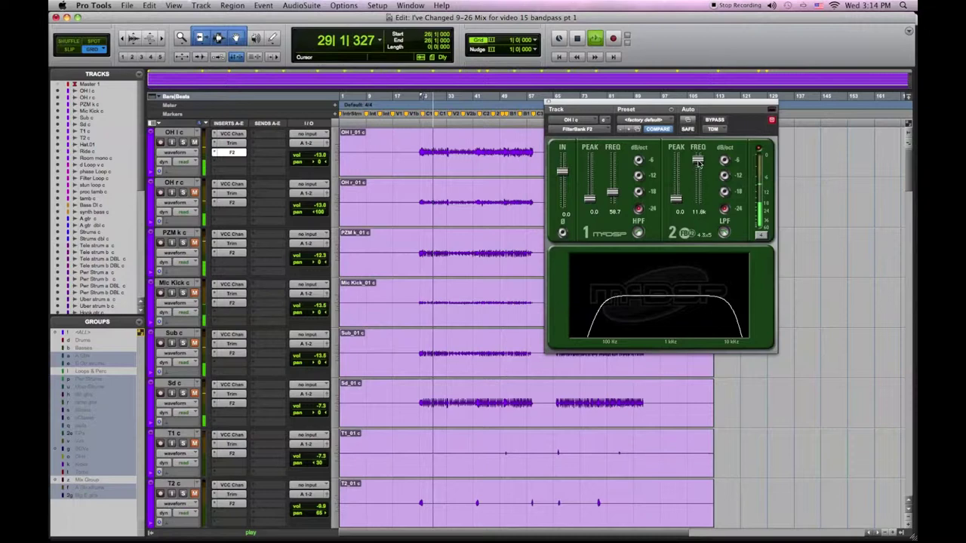
left_click_drag(698, 163, 698, 159)
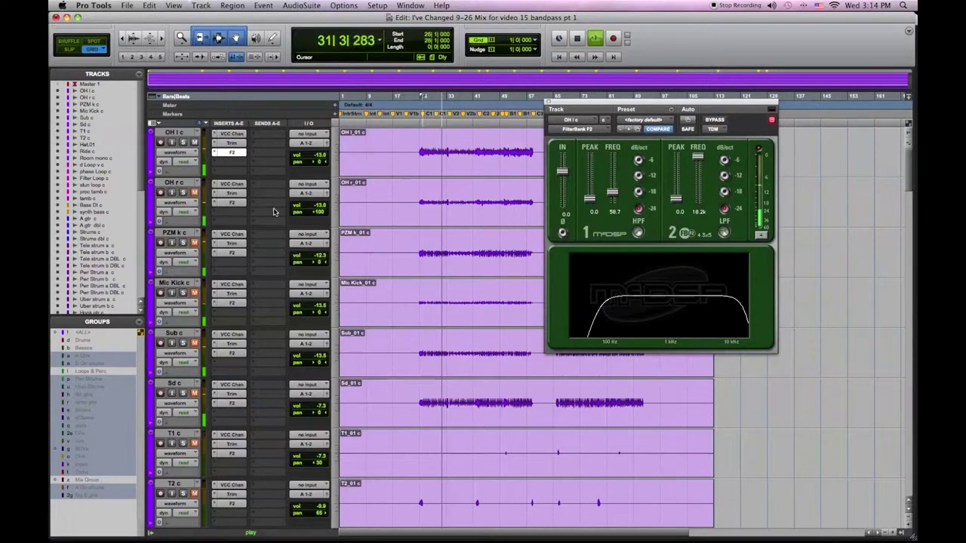
Step: Stop playback and close the OH l c FilterBank F2
key("space")
left_click(236, 155)
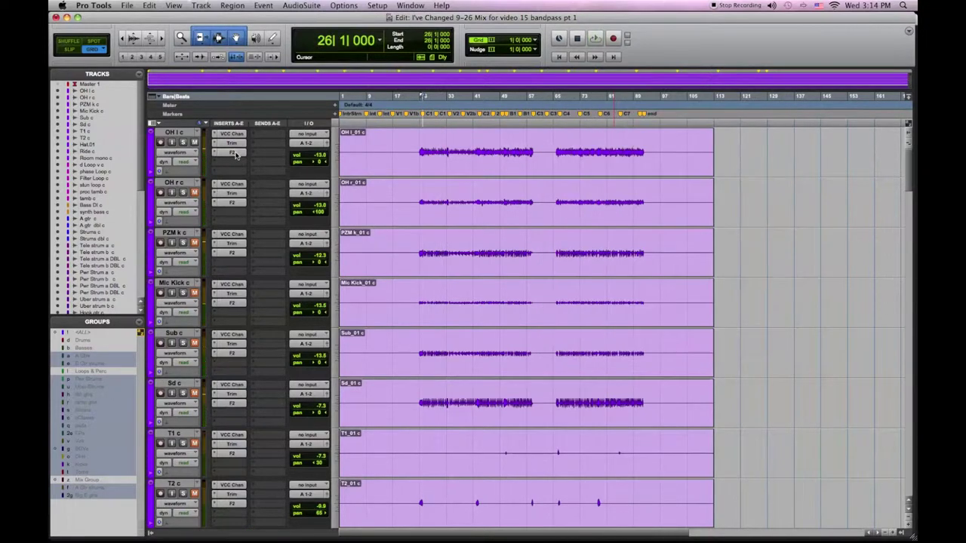
left_click(232, 201)
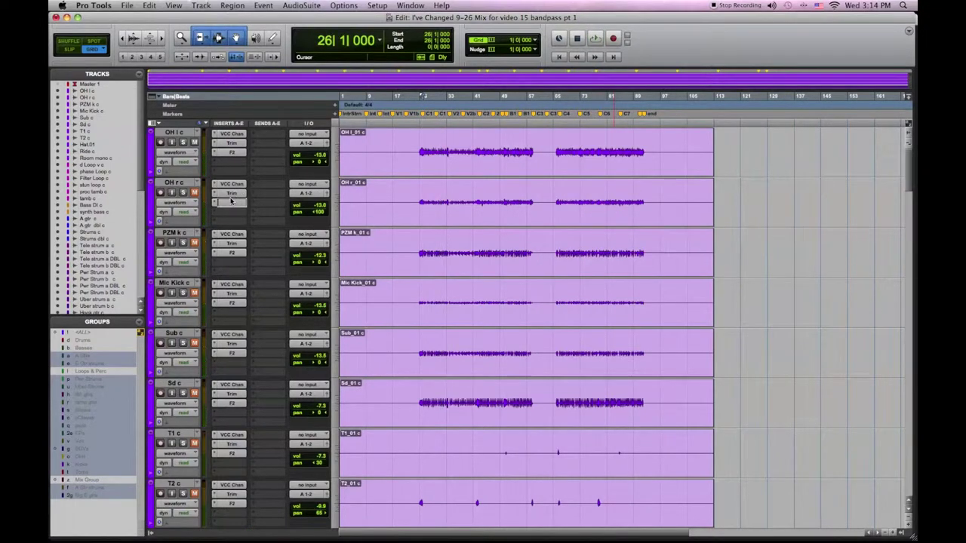
Step: Pan OH l c to 65 and bring up PZM k c's FilterBank F2
left_click(309, 164)
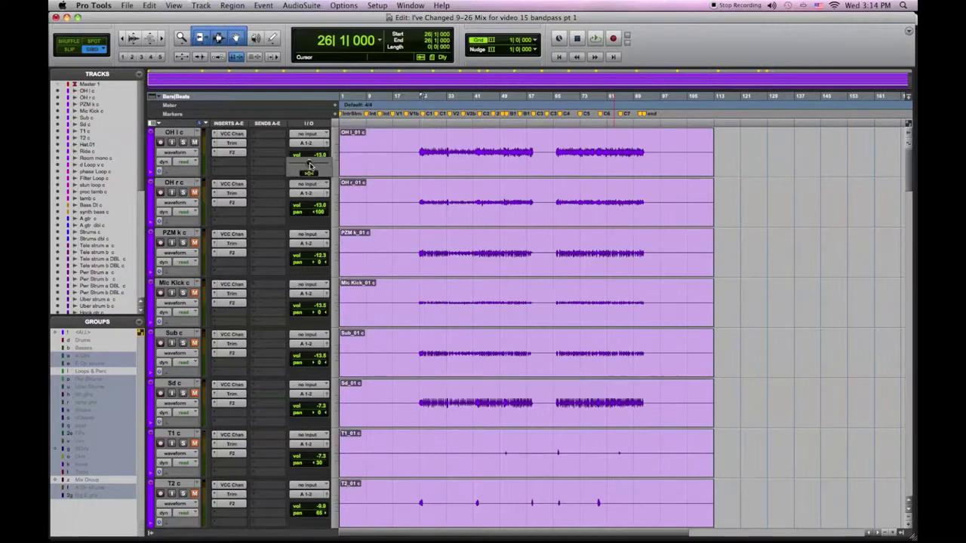
left_click_drag(351, 165, 352, 166)
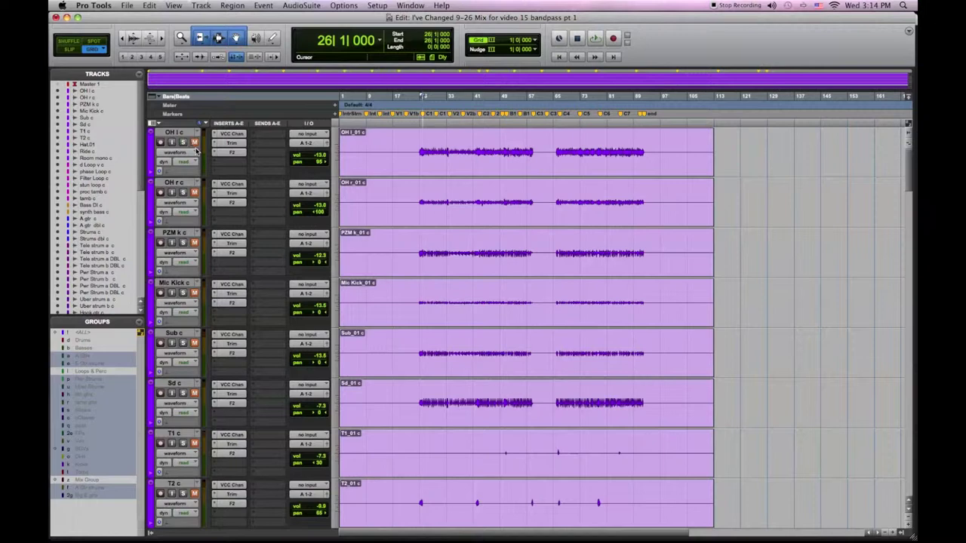
left_click(234, 252)
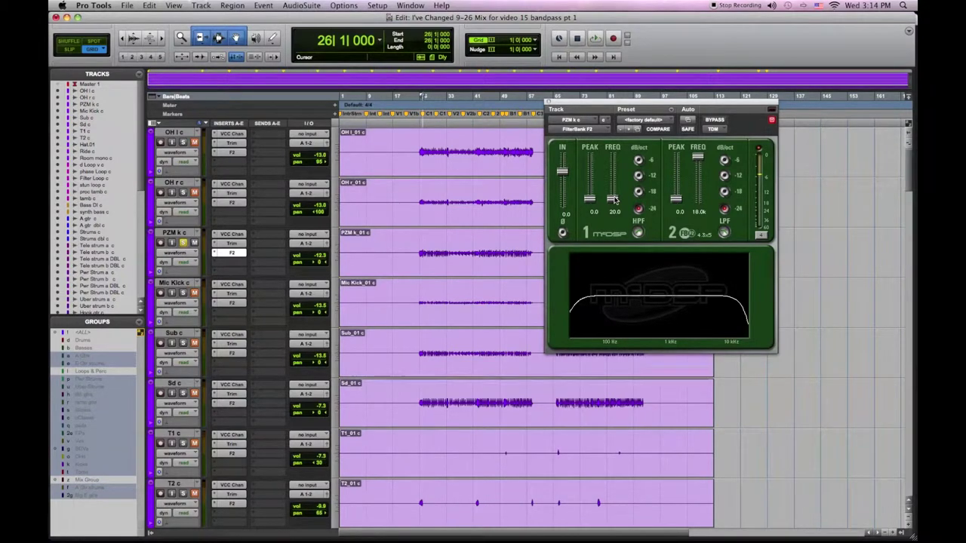
Step: Set PZM k c's FilterBank F2 to high-pass 49.7 Hz and low-pass 13.6 kHz during playback
key("space")
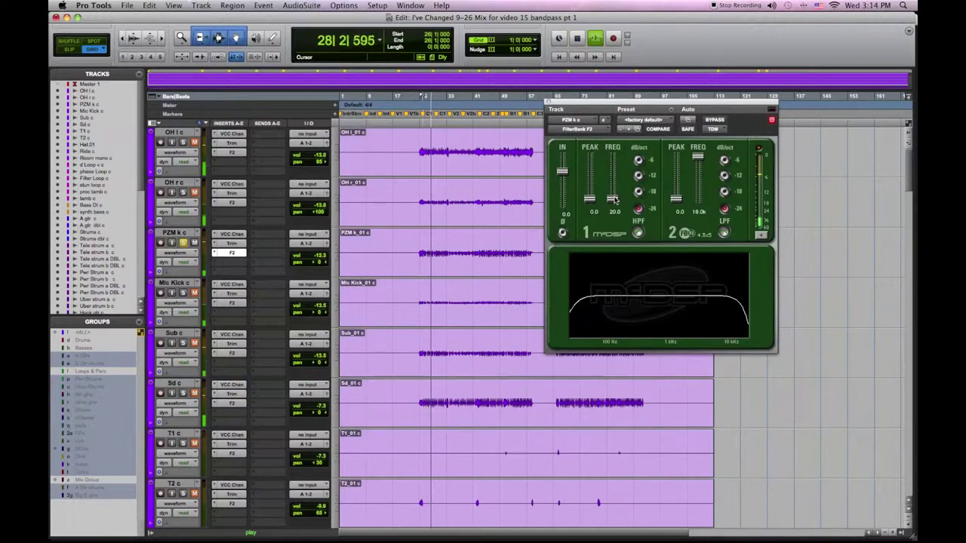
mouse_move(613, 199)
left_mouse_down()
mouse_move(613, 182)
mouse_move(612, 194)
left_mouse_up()
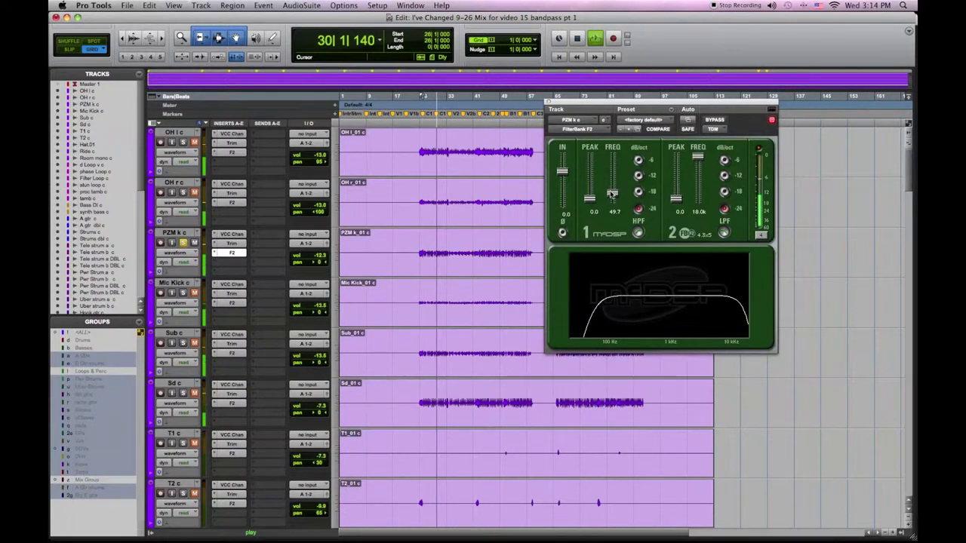
mouse_move(698, 157)
left_mouse_down()
mouse_move(699, 168)
mouse_move(698, 158)
left_mouse_up()
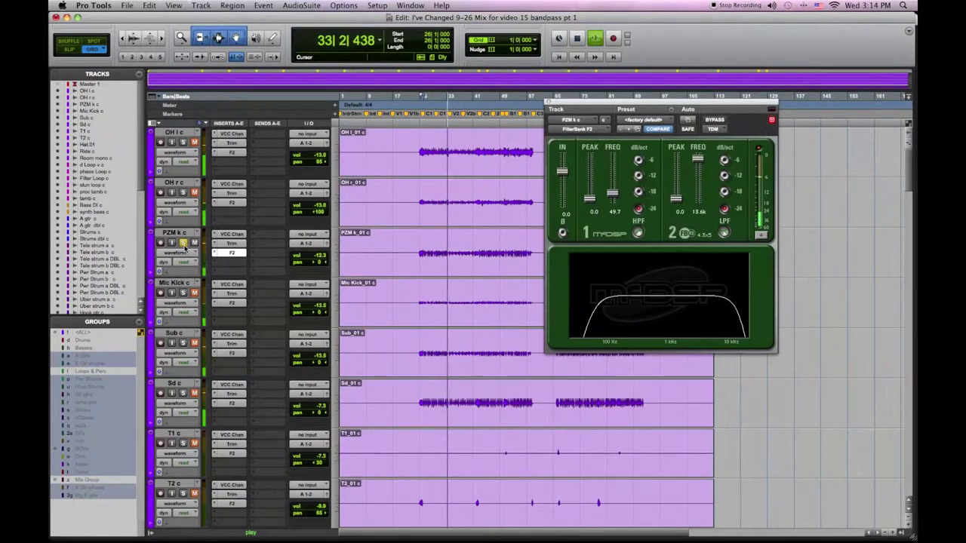
key("space")
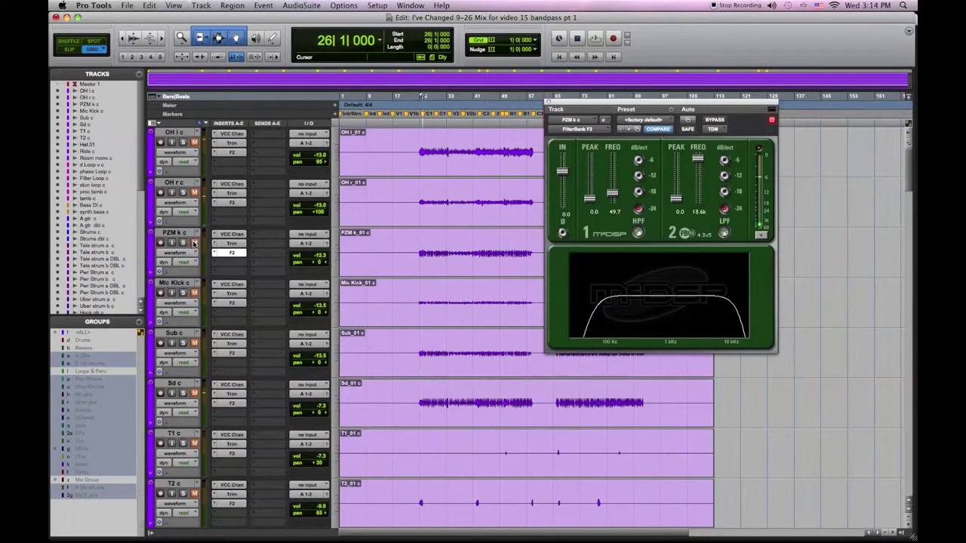
Step: Set Mic Kick c's FilterBank F2 to high-pass 88.8 Hz and low-pass 14.7 kHz during playback
left_click(230, 303)
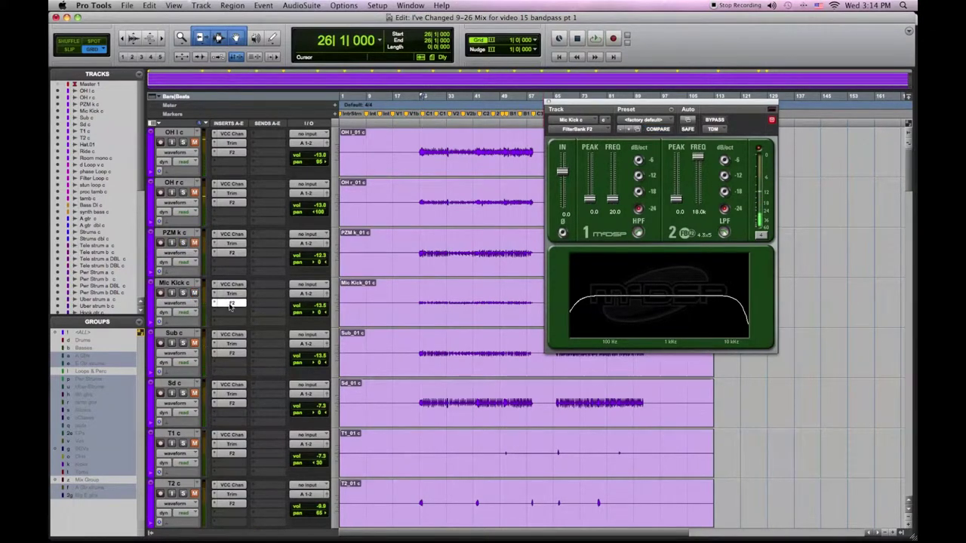
key("space")
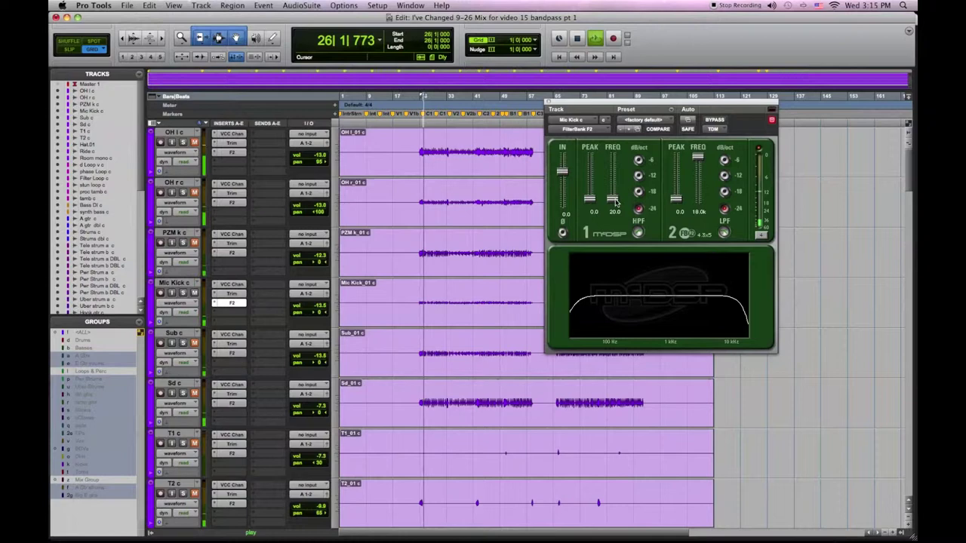
mouse_move(616, 202)
left_mouse_down()
mouse_move(615, 178)
mouse_move(612, 199)
left_mouse_up()
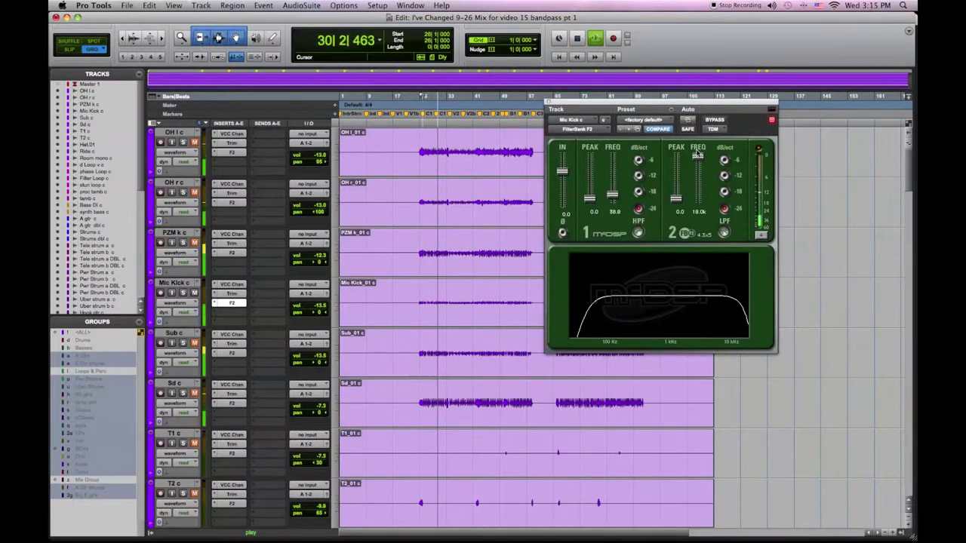
left_click_drag(698, 156, 698, 160)
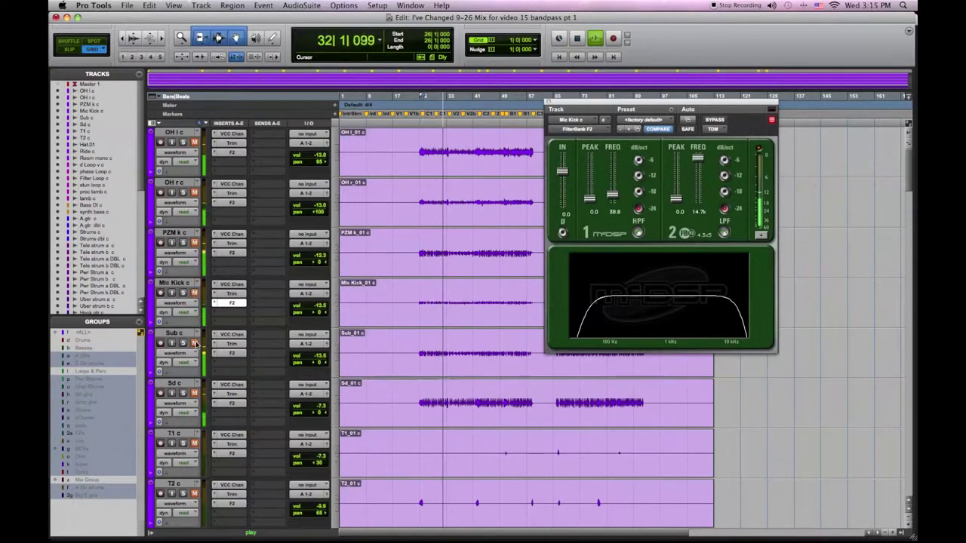
Step: Set Sub c's FilterBank F2 to high-pass 38.8 Hz and low-pass 2.61 kHz
left_click(234, 355)
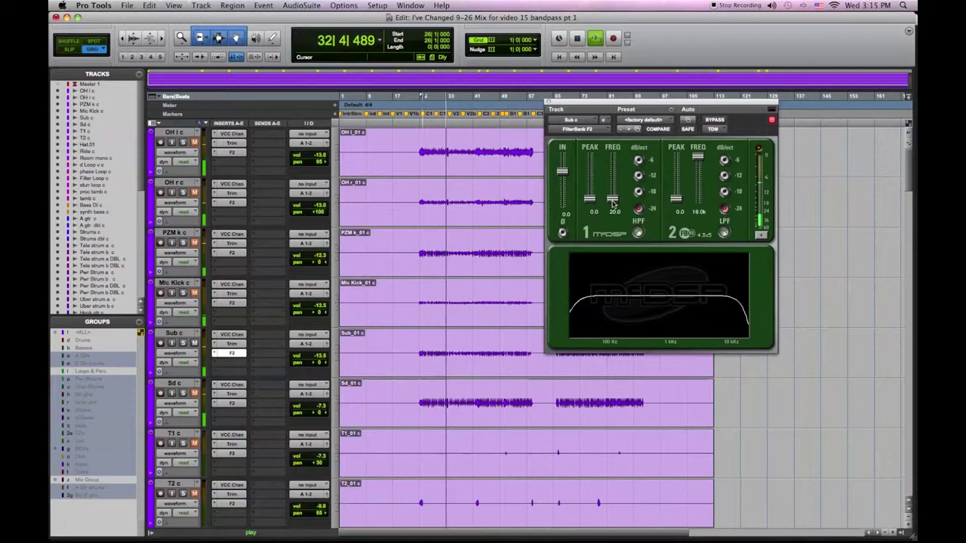
left_click_drag(615, 200, 612, 198)
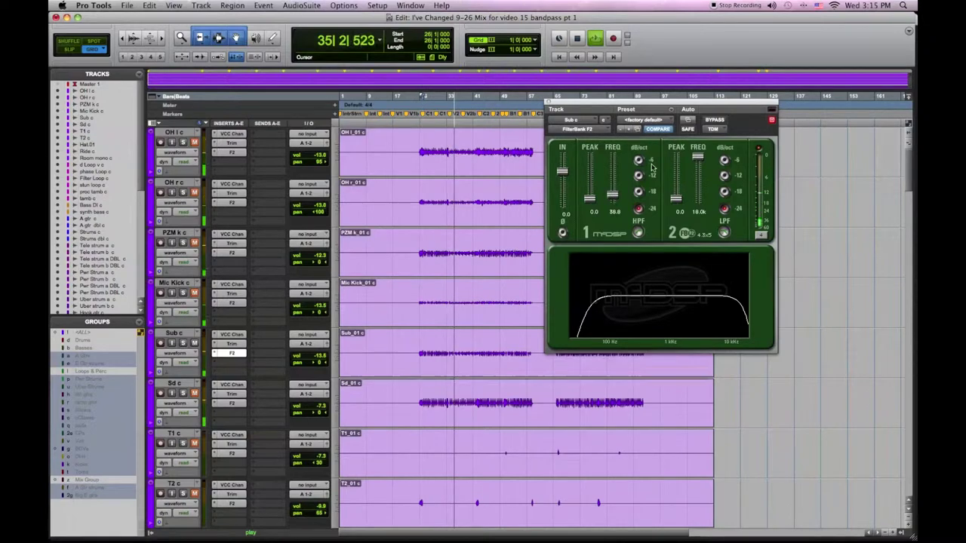
left_click_drag(697, 157, 696, 171)
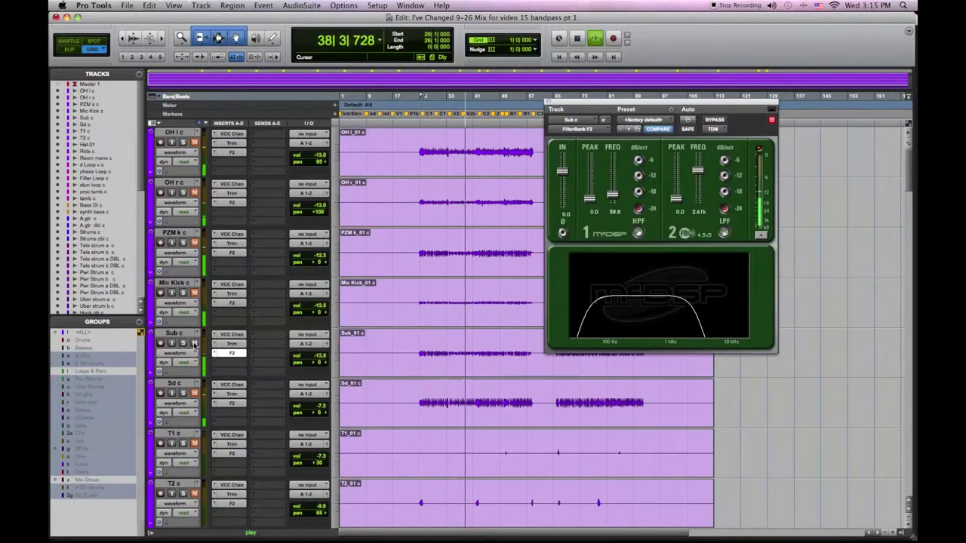
Step: Set Sd c's FilterBank F2 to about 88.8 Hz high-pass and 12.7 kHz low-pass, then play
left_click(233, 404)
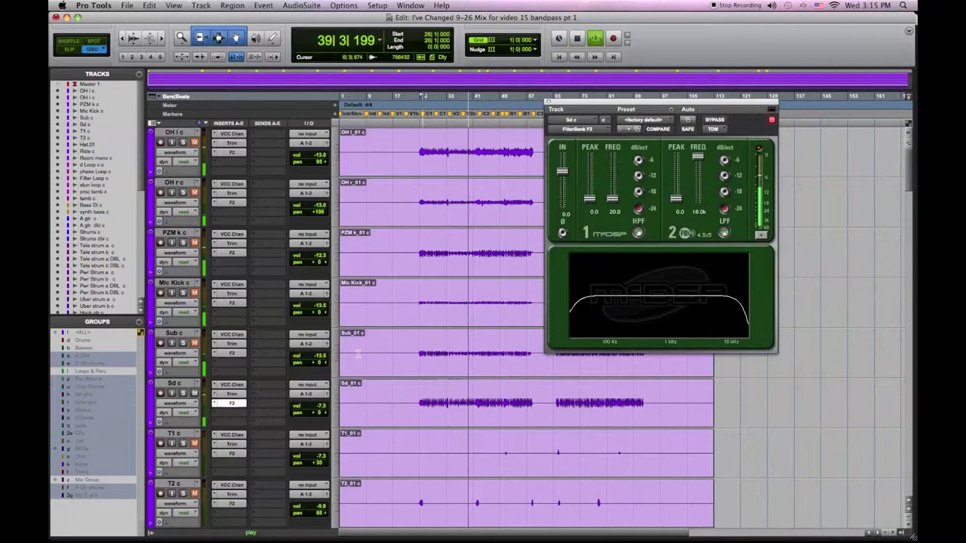
left_click_drag(612, 200, 612, 195)
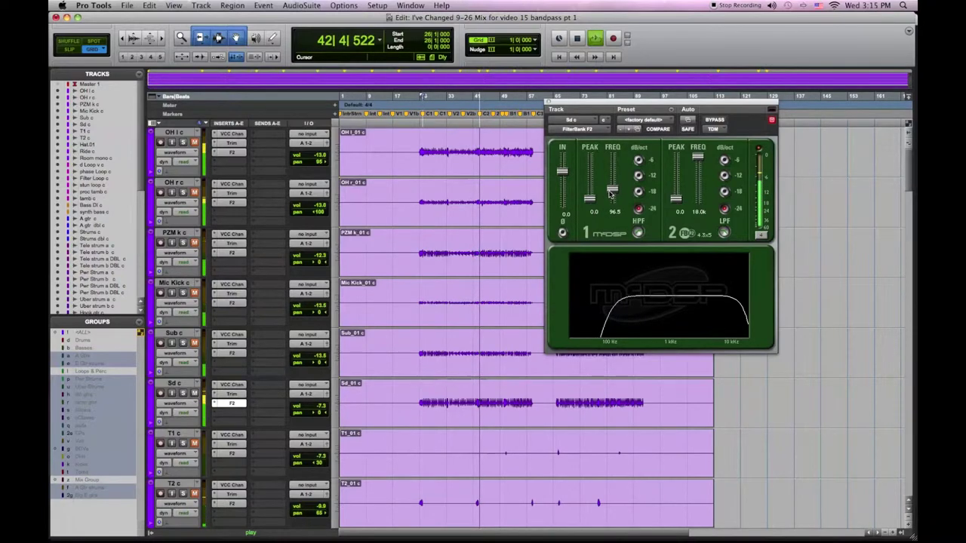
left_click_drag(698, 157, 699, 161)
left_click_drag(614, 191, 615, 193)
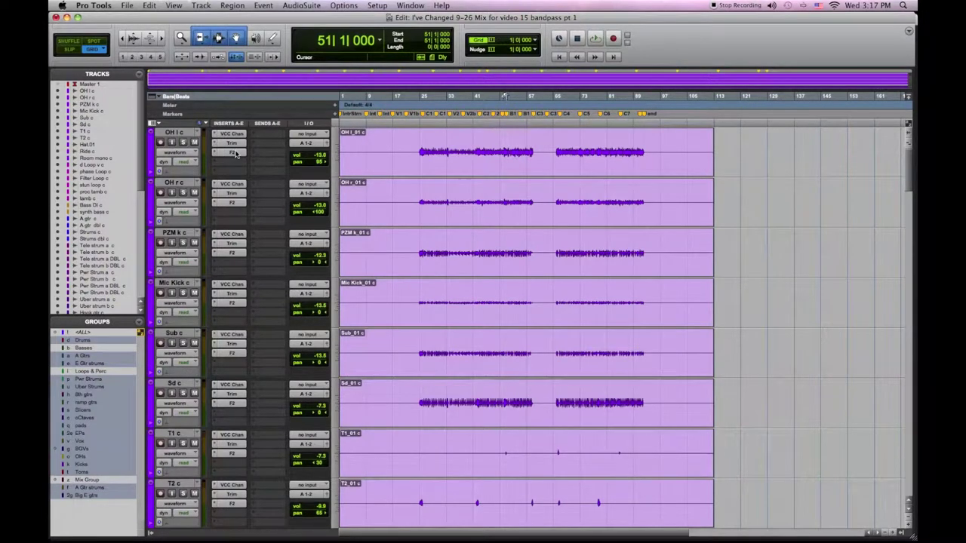
key("space")
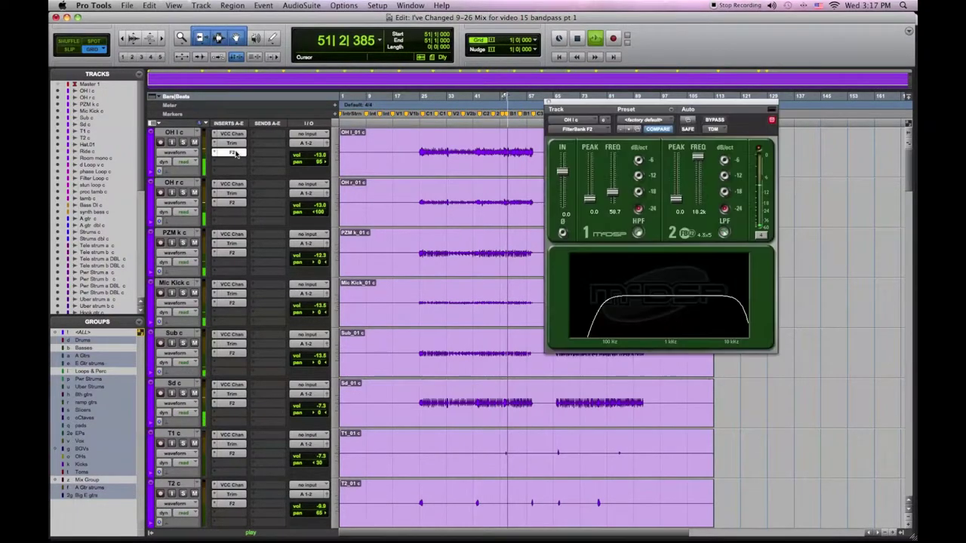
Step: Raise the high-pass on both OH l c and OH r c FilterBank F2 plug-ins to 172.3 Hz
left_click(233, 153)
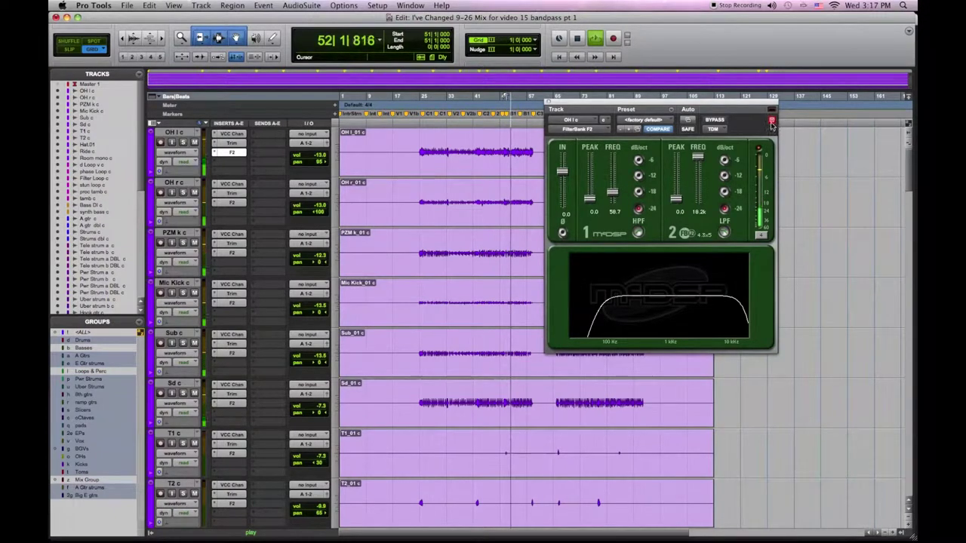
left_click(232, 202)
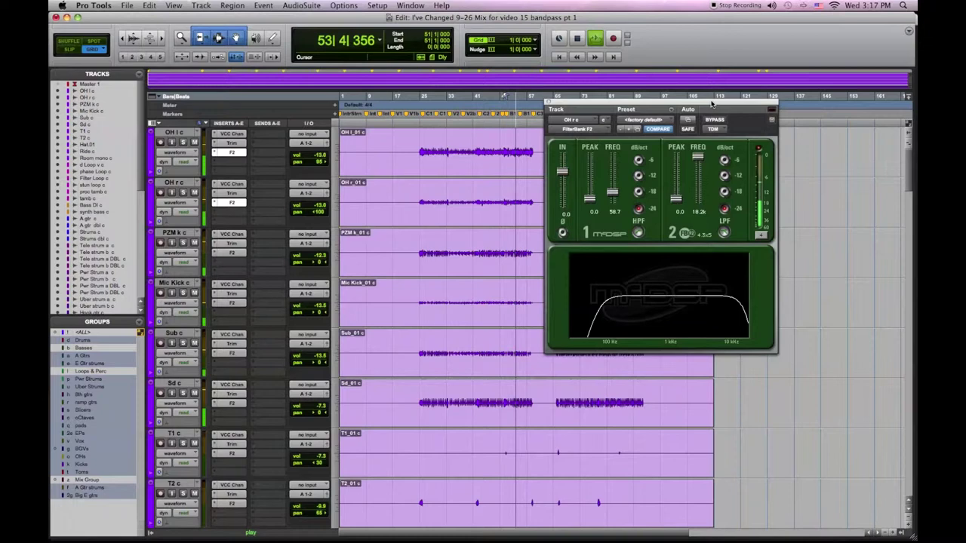
left_click_drag(711, 104, 719, 269)
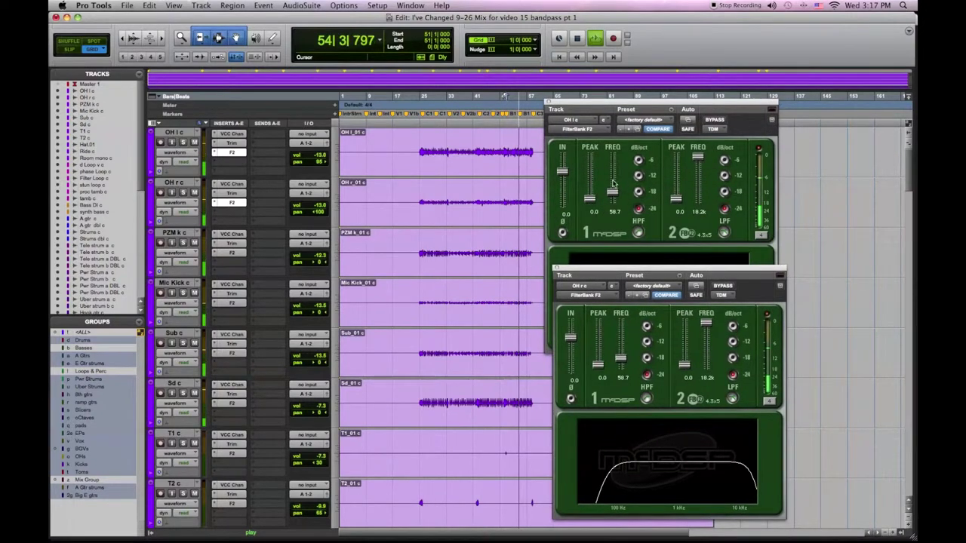
left_click_drag(613, 183, 615, 186)
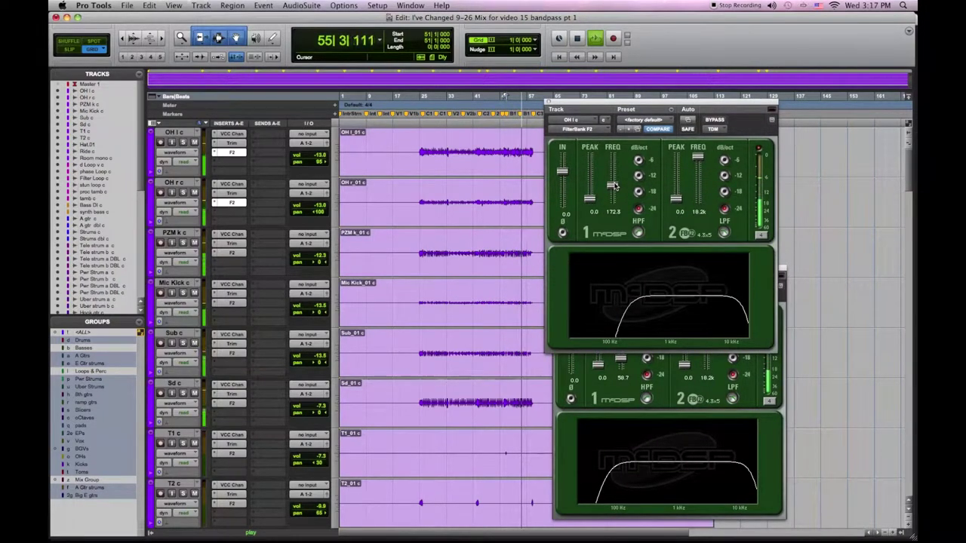
left_click(651, 370)
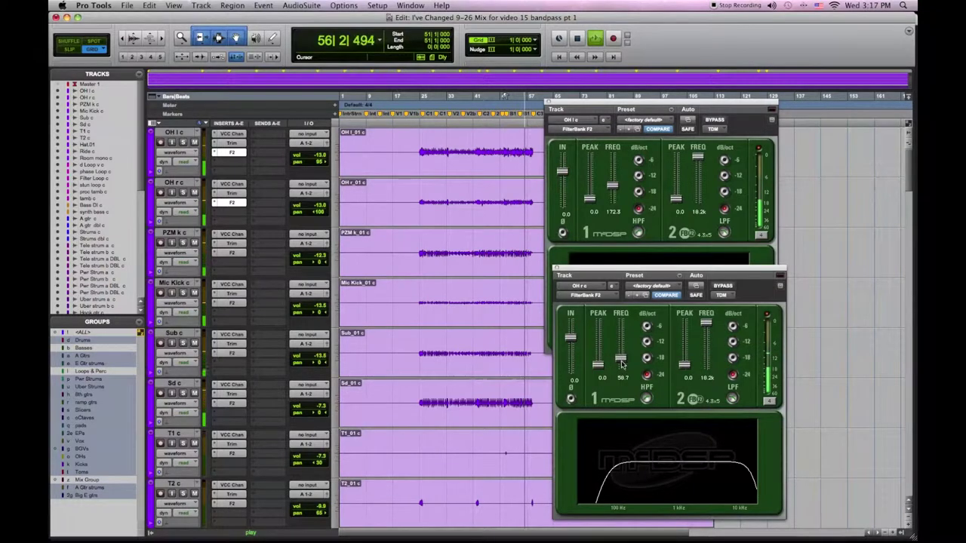
left_click_drag(620, 360, 623, 356)
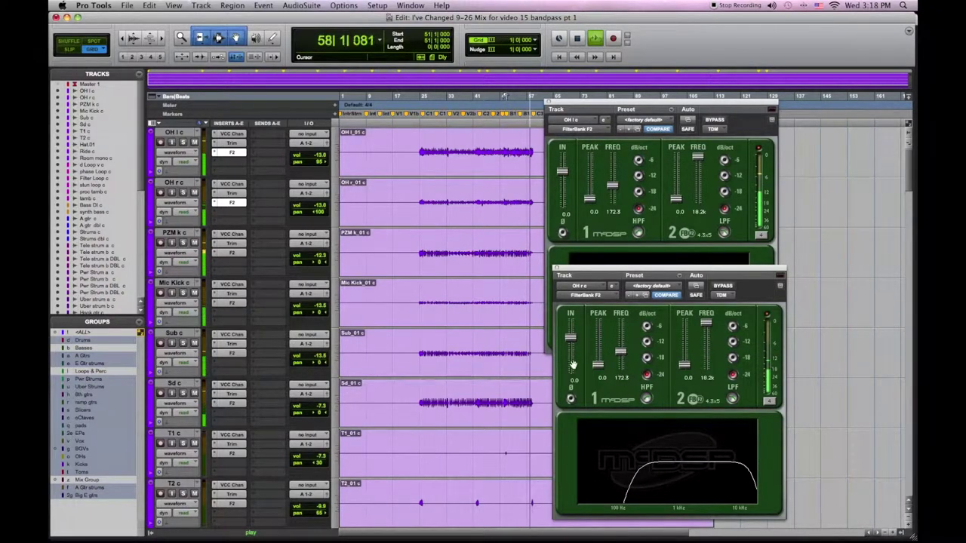
Step: Raise PZM k c's FilterBank high-pass frequency and solo the drum tracks
left_click(232, 255)
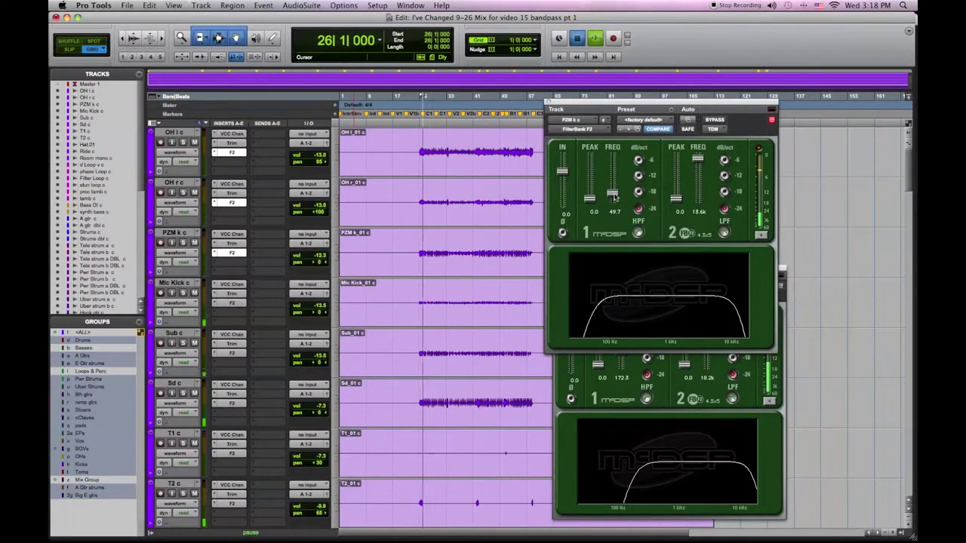
left_click_drag(613, 194, 616, 178)
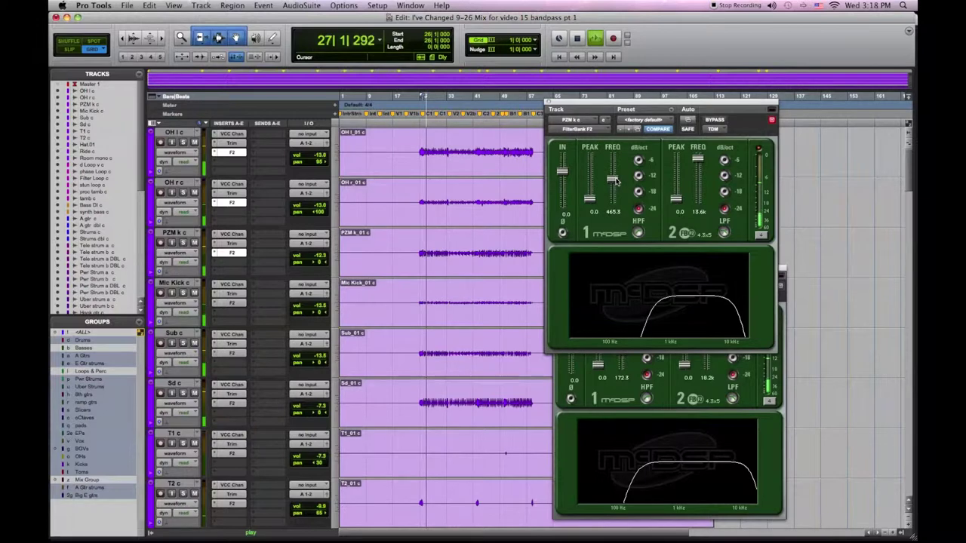
left_click(183, 243)
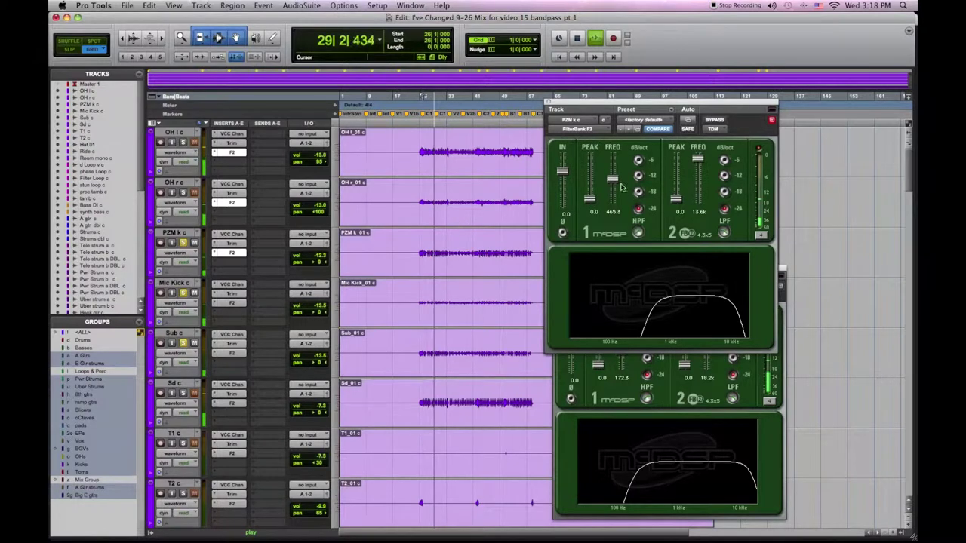
mouse_move(613, 183)
left_mouse_down()
mouse_move(612, 194)
mouse_move(612, 184)
left_mouse_up()
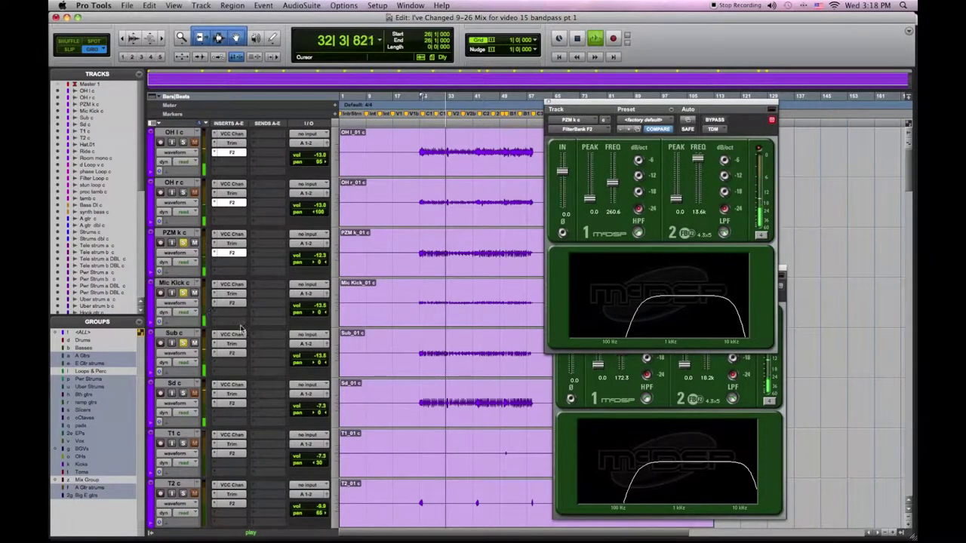
Step: Lower Sub c's low-pass to about 1.16 kHz and raise Mic Kick c's high-pass to 63.8 Hz
left_click(232, 354)
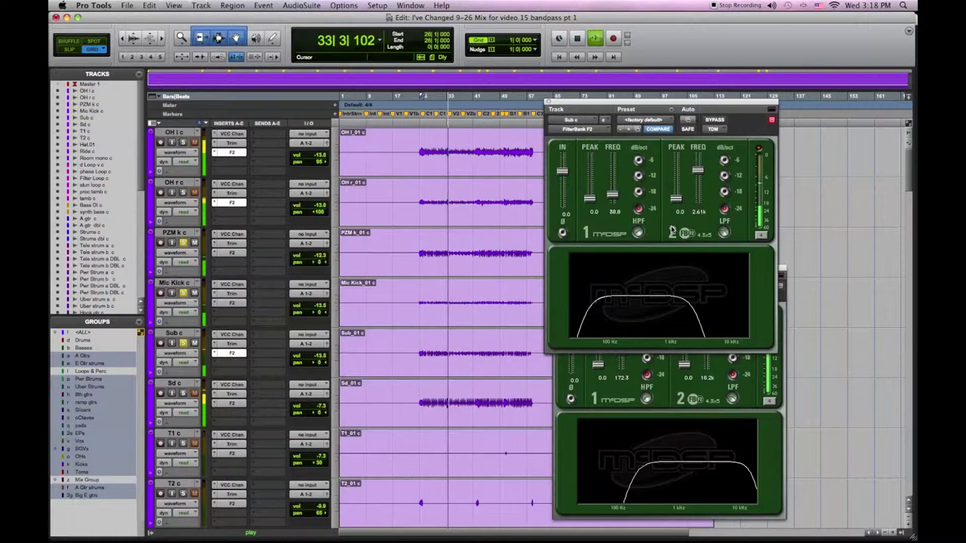
left_click_drag(700, 171, 698, 175)
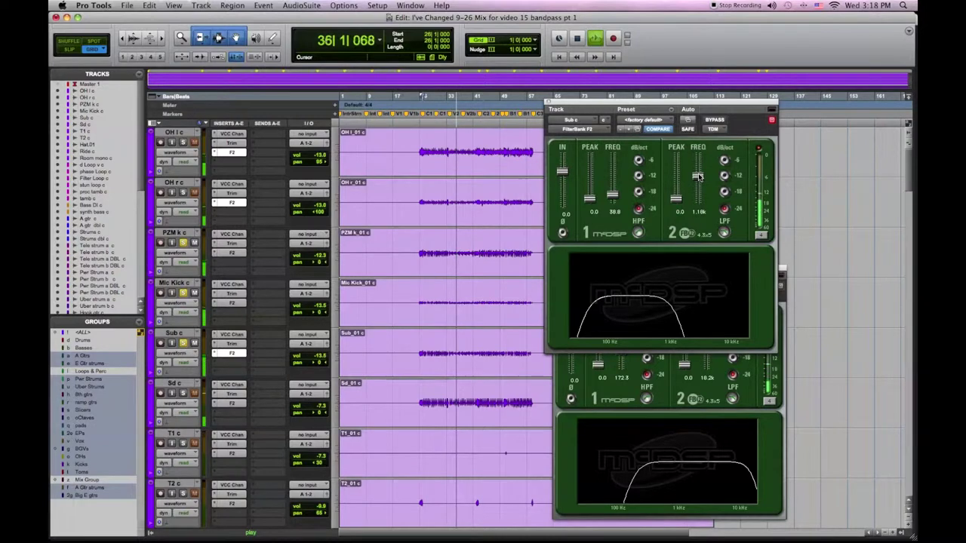
left_click(227, 304)
left_click_drag(615, 196, 615, 191)
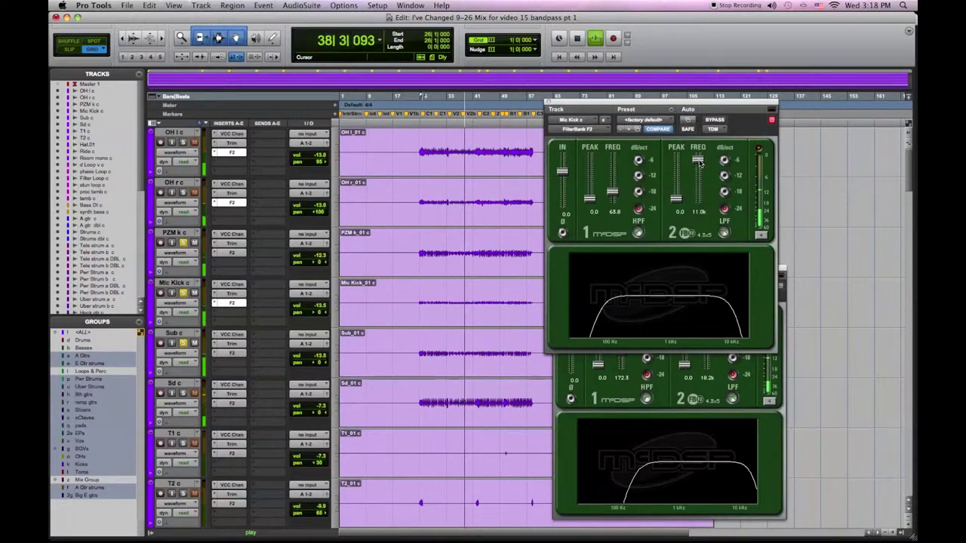
Step: Lower the kick's low-pass to 10.2 kHz, adjust solos, and raise Sd c's high-pass to about 105 Hz
left_click_drag(699, 162, 699, 163)
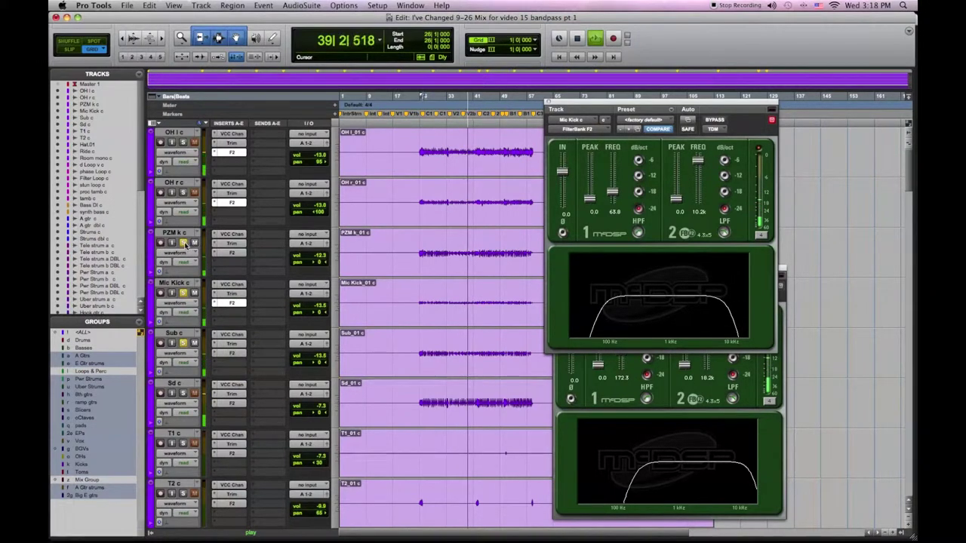
left_click(184, 245)
left_click(184, 393)
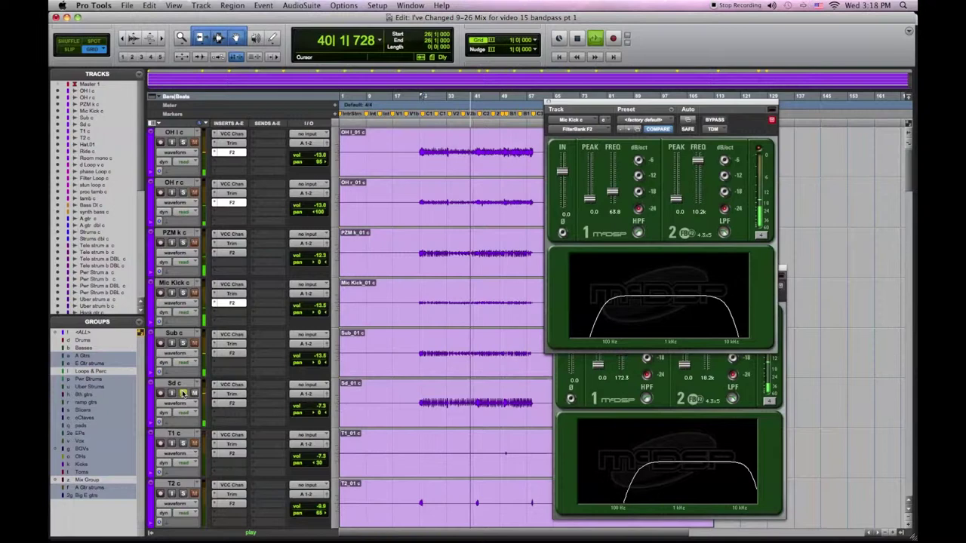
left_click(185, 393)
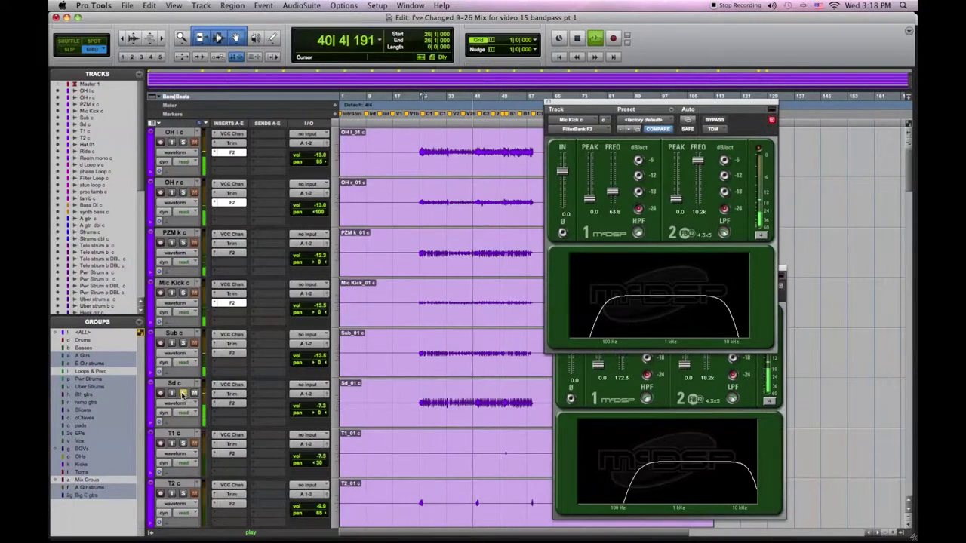
left_click(240, 405)
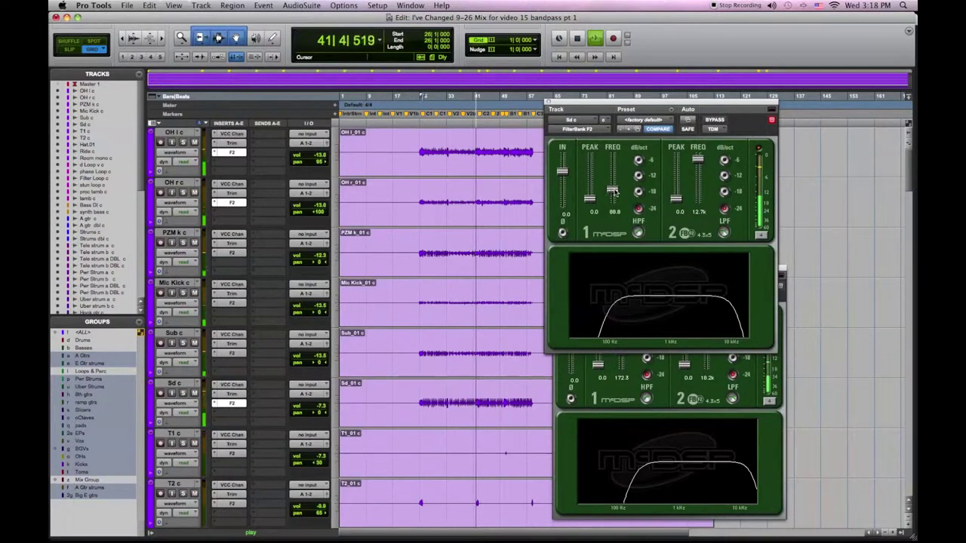
left_click_drag(615, 191, 616, 189)
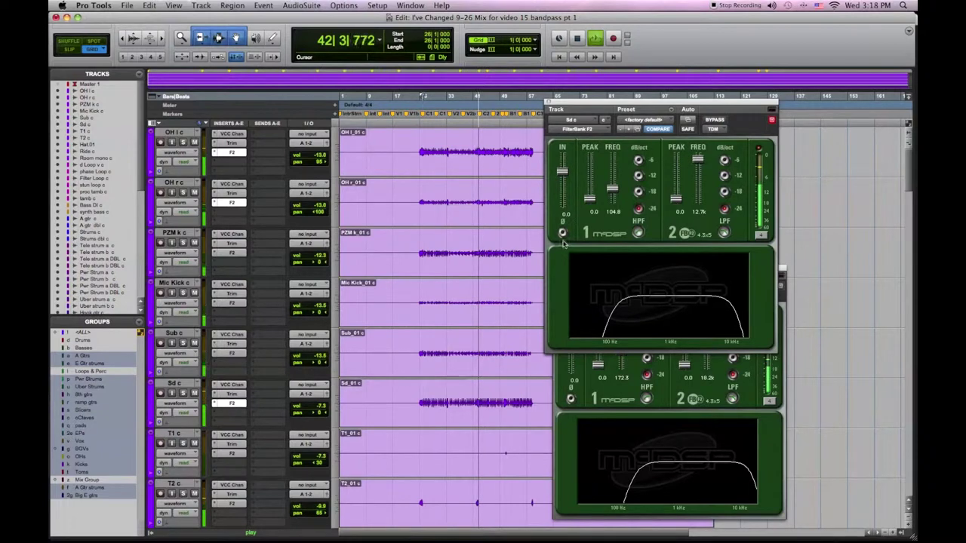
Step: Raise Hat.01's FilterBank F2 high-pass to 830.9 Hz
scroll(369, 386, "down", 3)
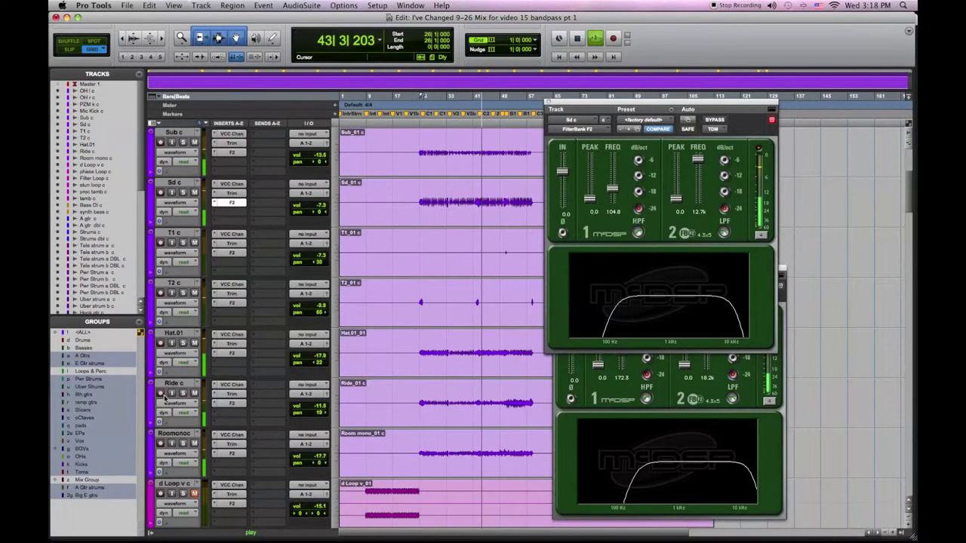
left_click(232, 354)
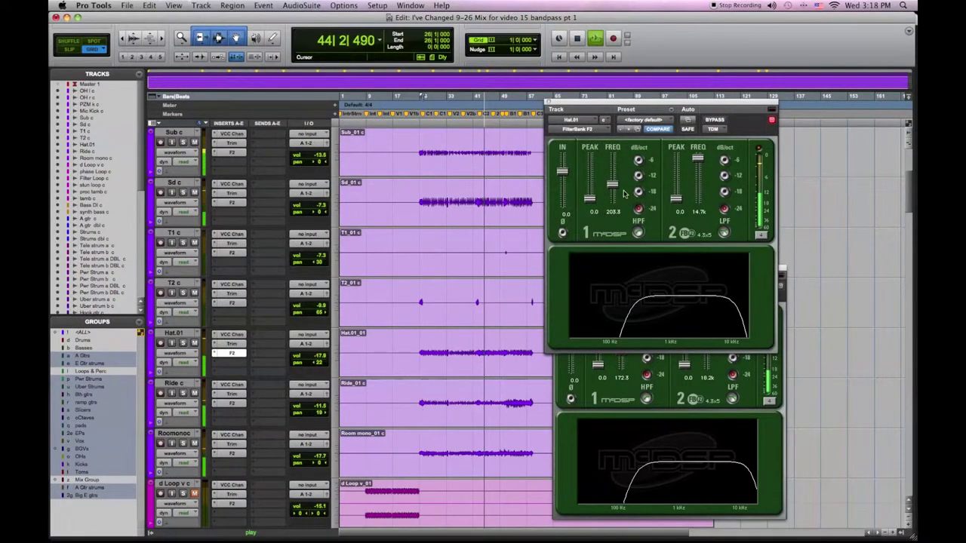
left_click_drag(615, 186, 615, 177)
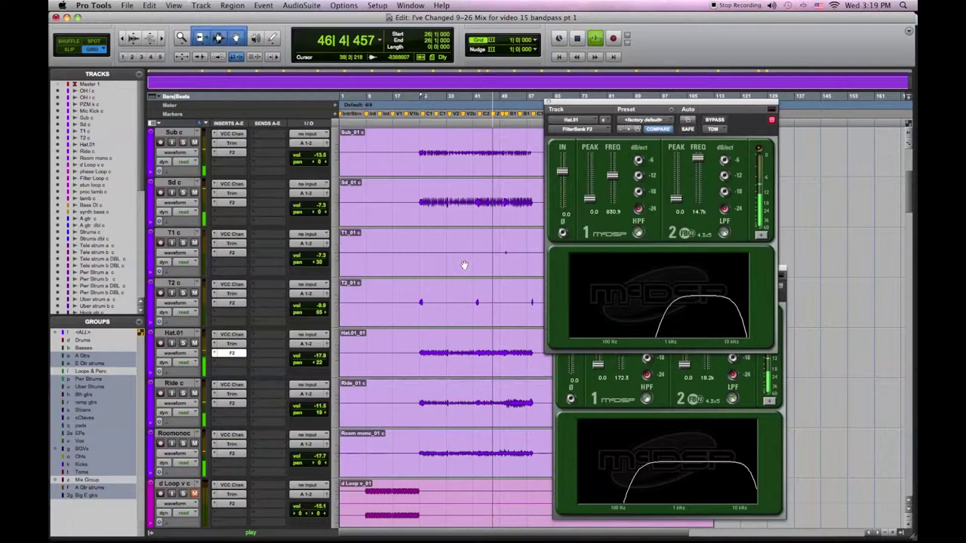
Step: Compare the soloed hi-hat with its filter bypassed and active, then play from bar 50
key("space")
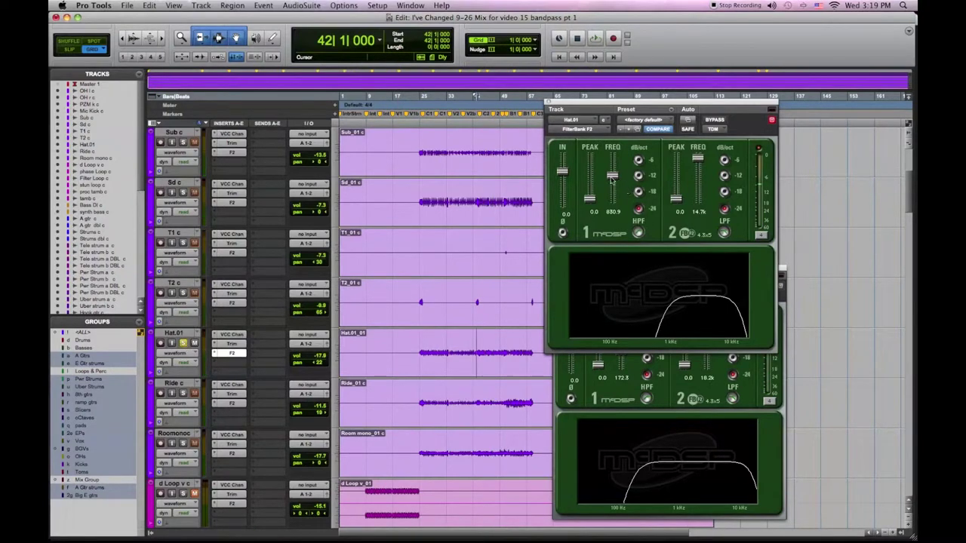
key("space")
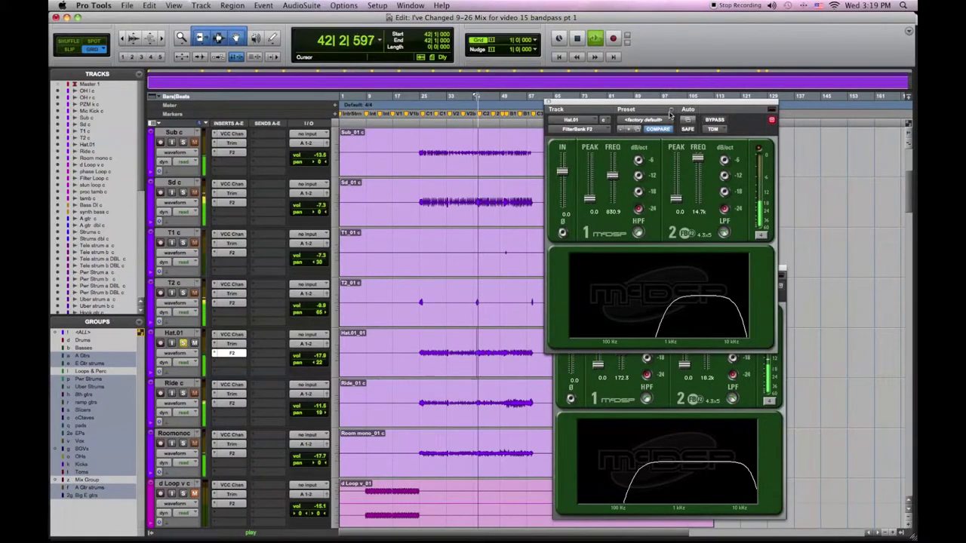
left_click(720, 121)
left_click(719, 121)
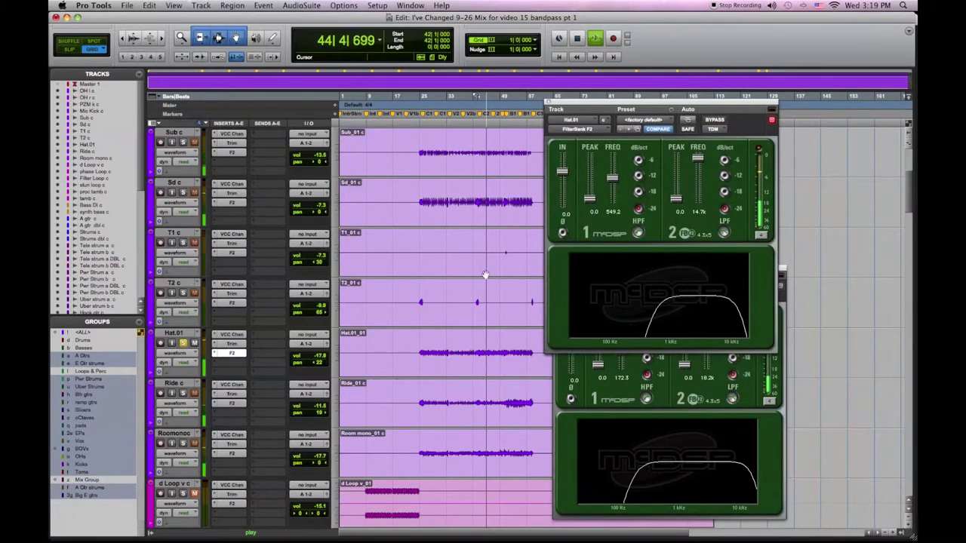
key("space")
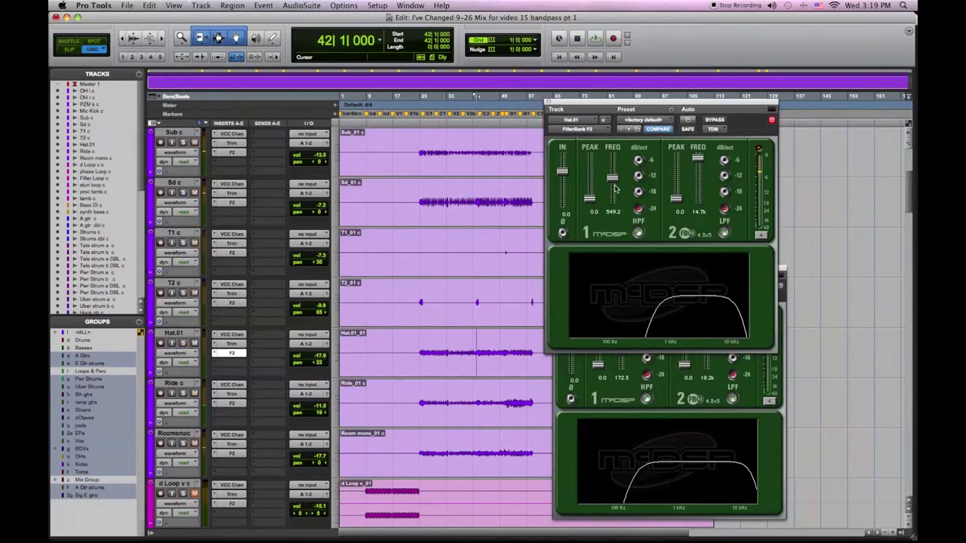
left_click(503, 403)
key("space")
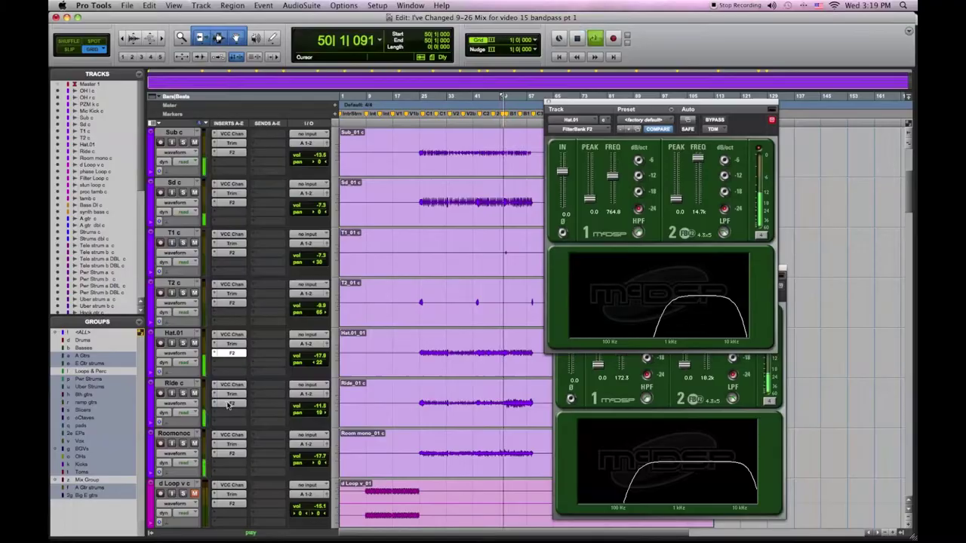